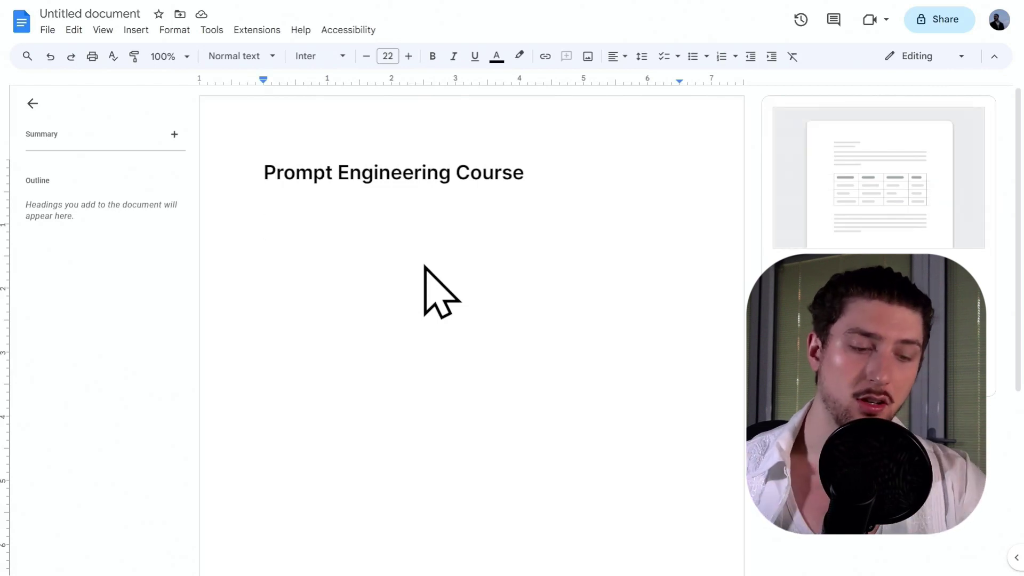
Type the role line 'You are a researcher' under the 'Prompt Engineering Course' heading.
type("You")
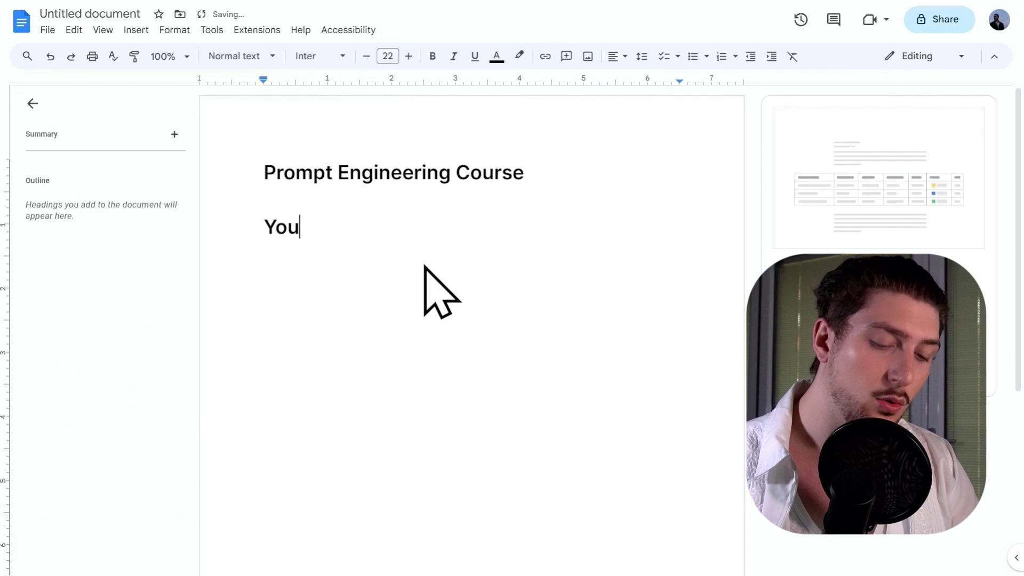
type(" arre ")
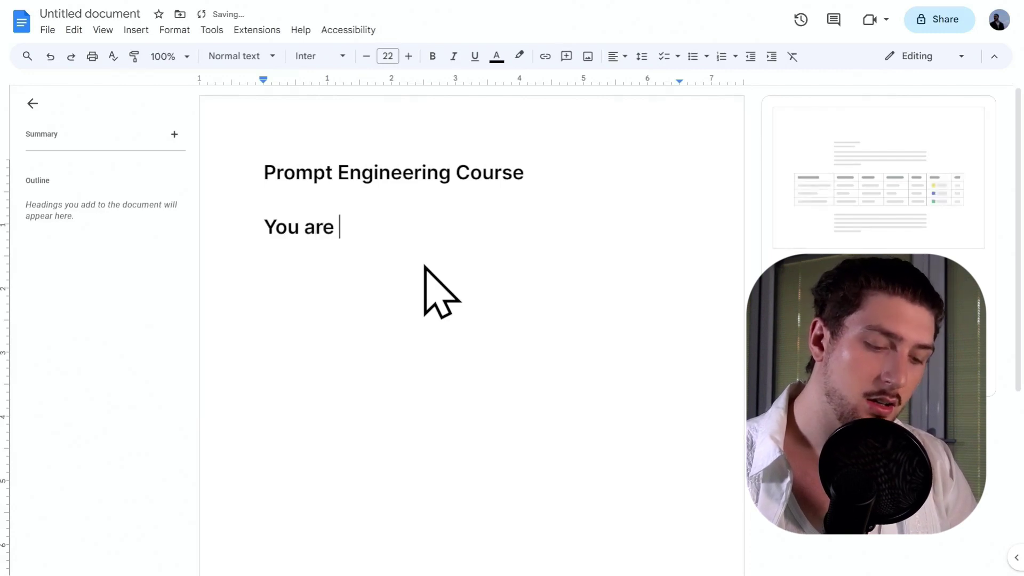
type("a researcher")
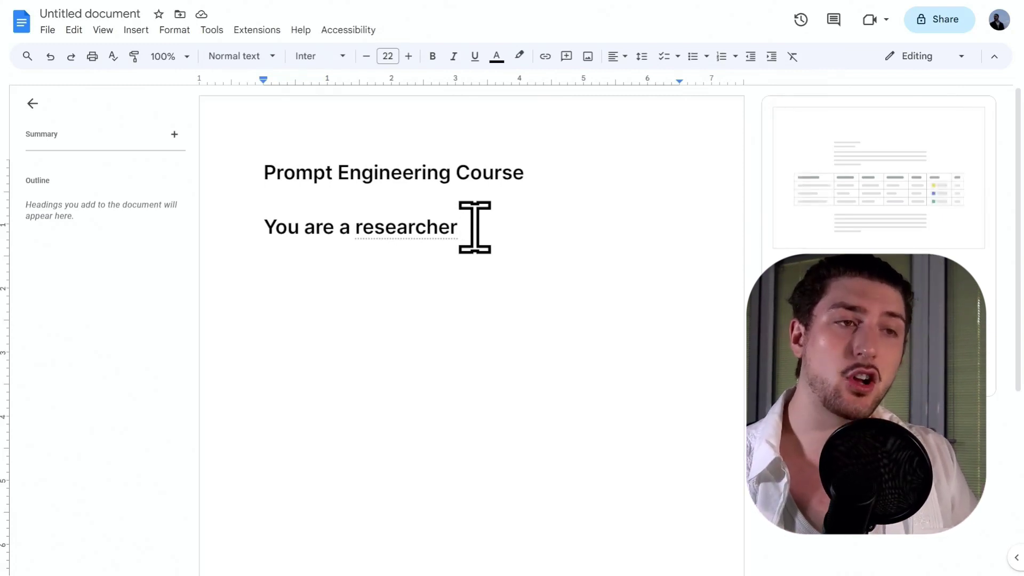
Add the line 'Your goal is to find out more about the impact of AI on jobs'.
key("Return")
type("Y")
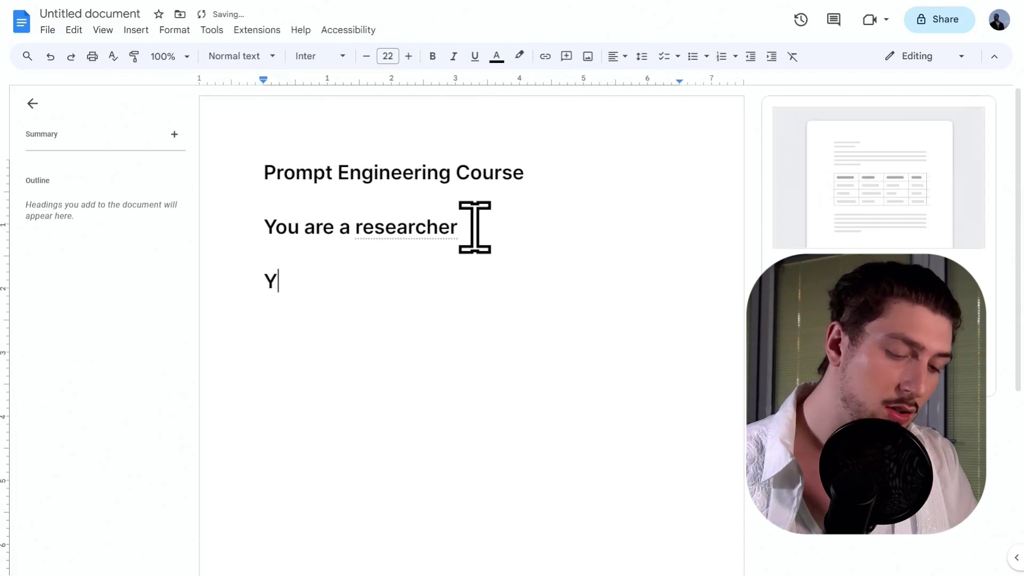
type("our goal")
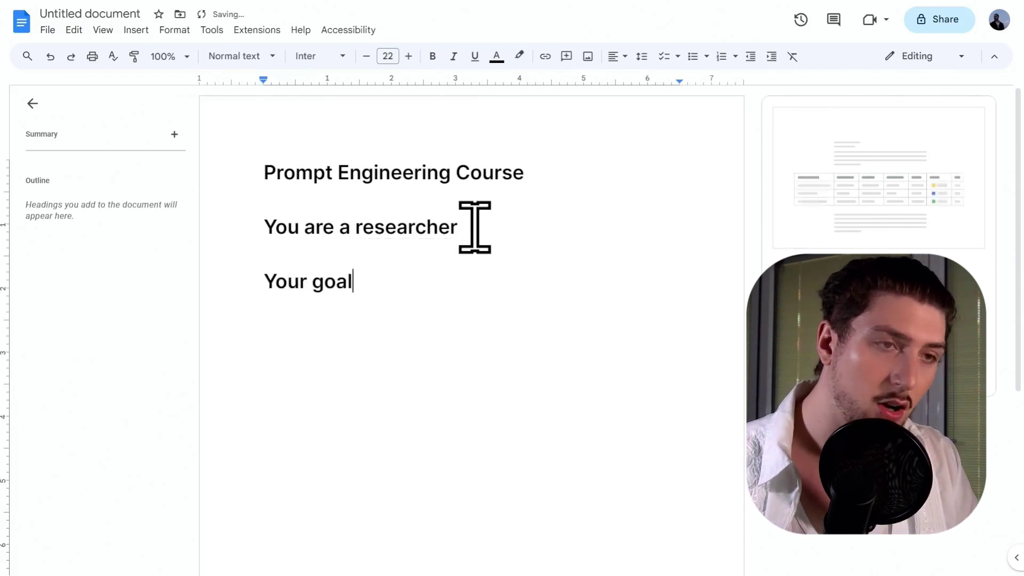
type(" is to fi")
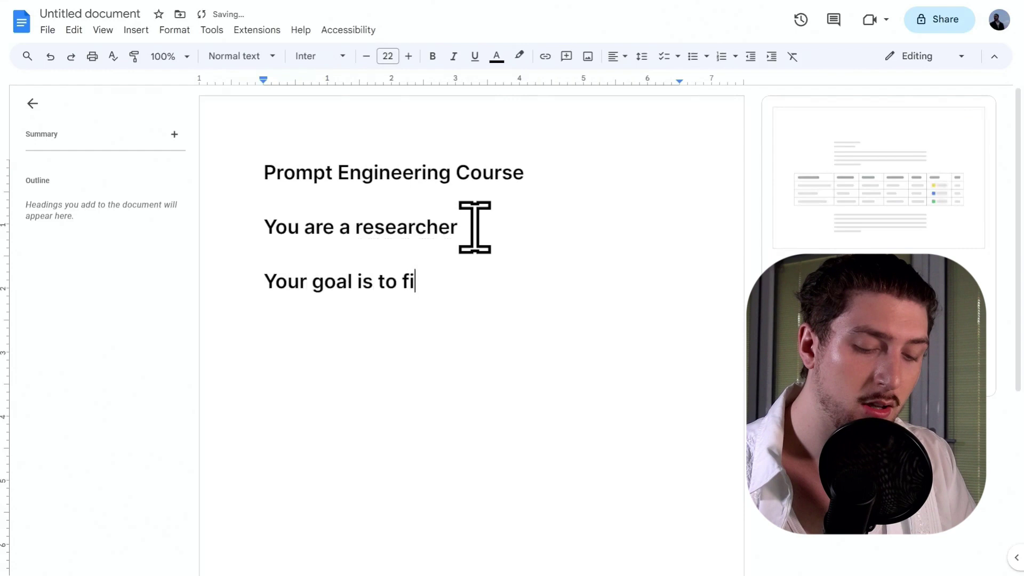
type("nd ourt")
key("BackSpace")
key("BackSpace")
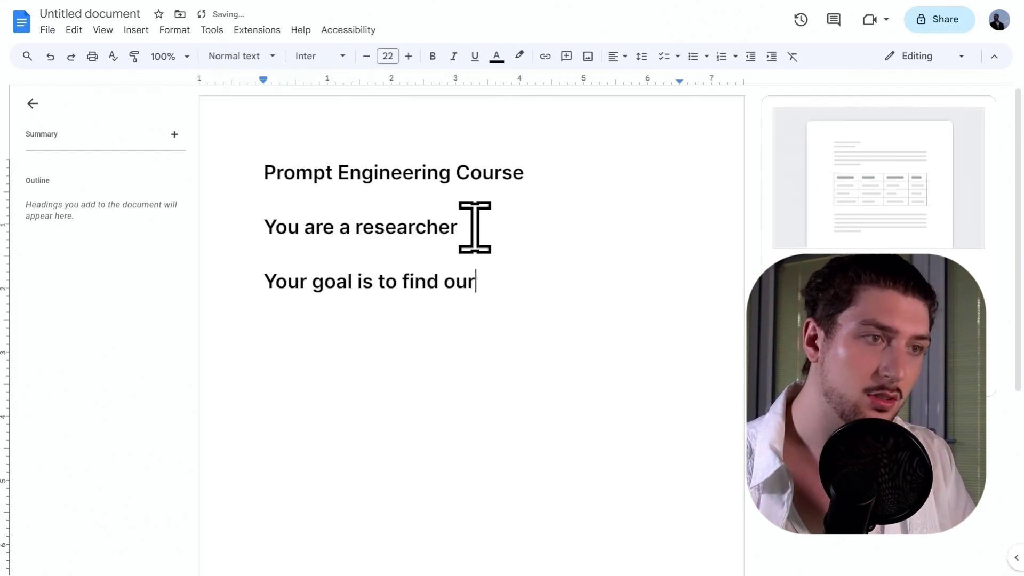
type("t more a")
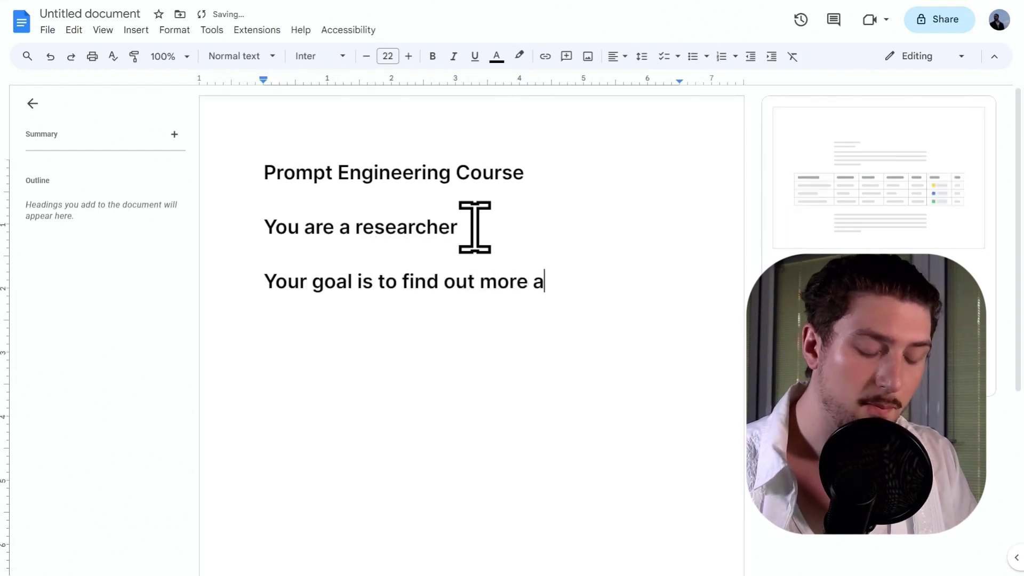
type("bout ")
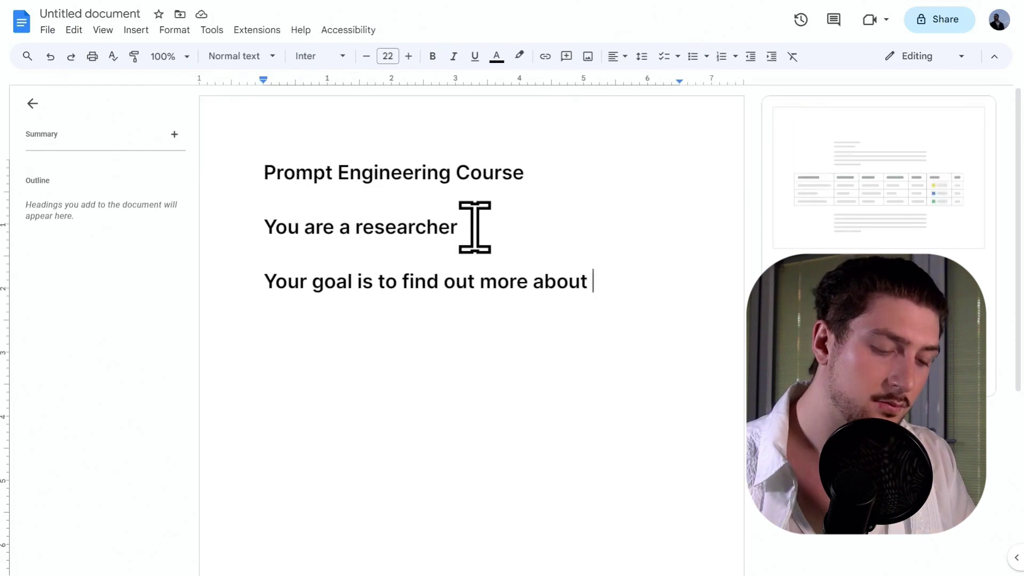
type("the impact ")
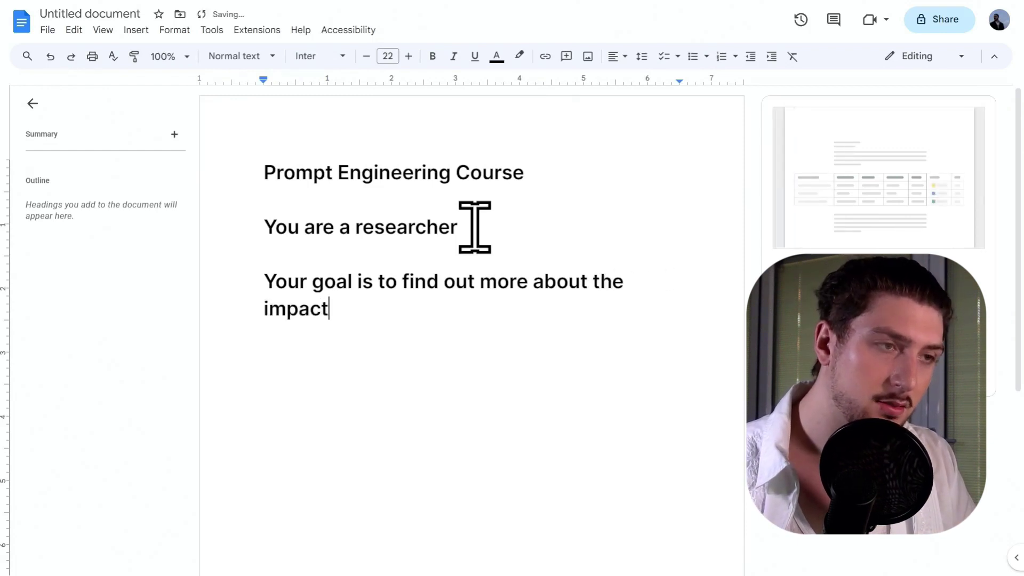
type("of AI on ")
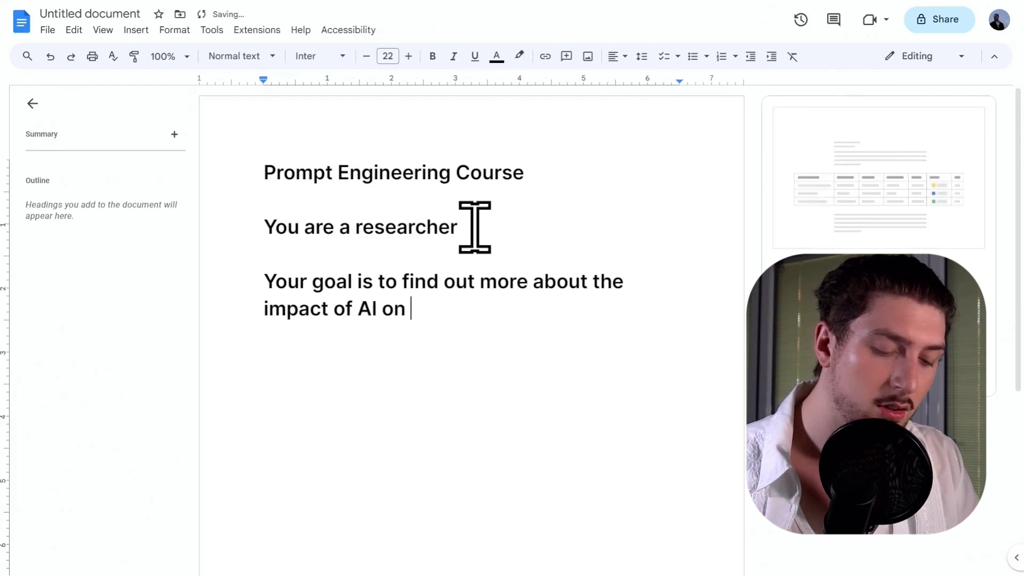
type("jobs")
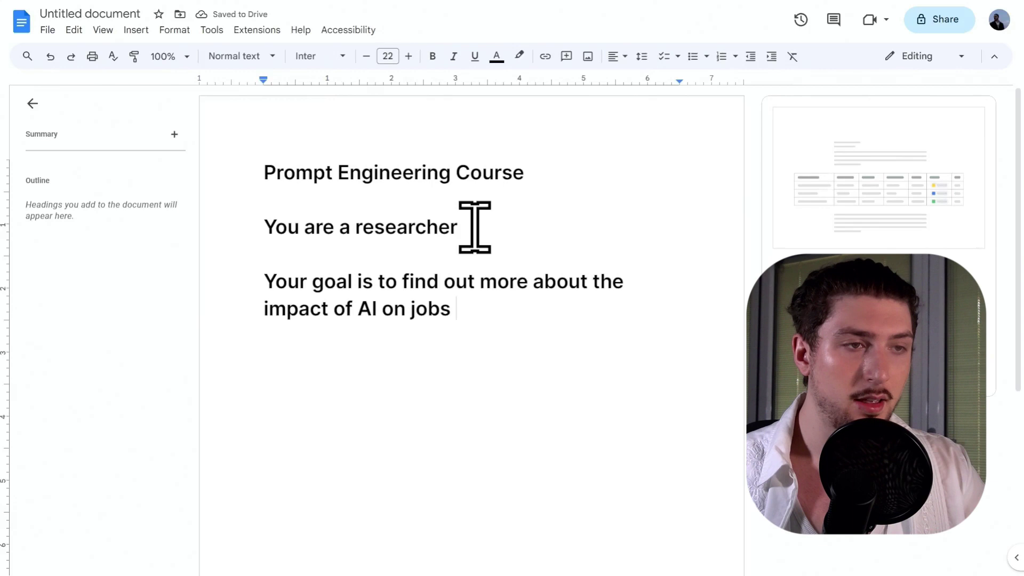
key("Return")
key("Return")
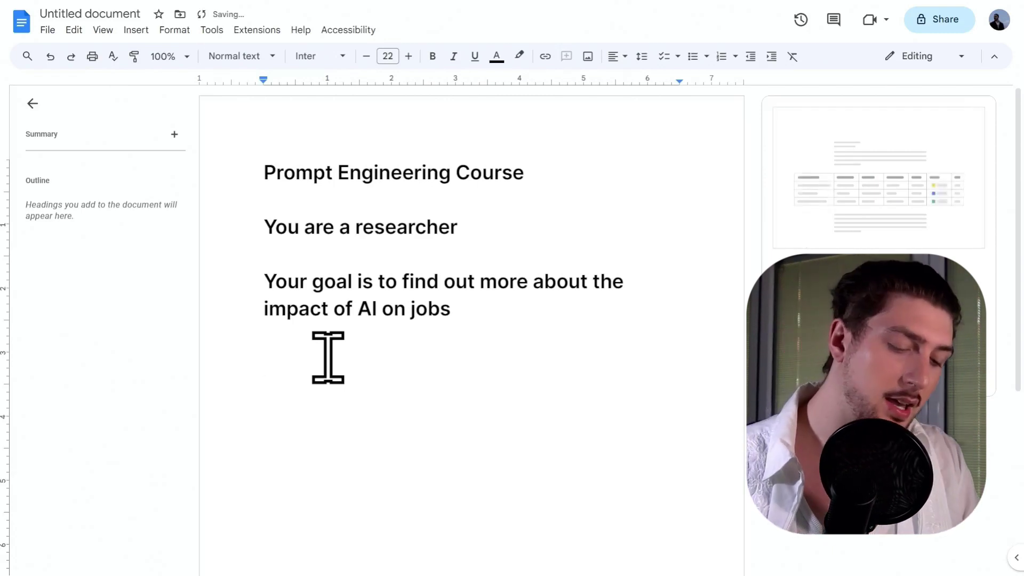
Add 'Put your findings as a list of bullet points' and select all three prompt lines.
type("Put your findings")
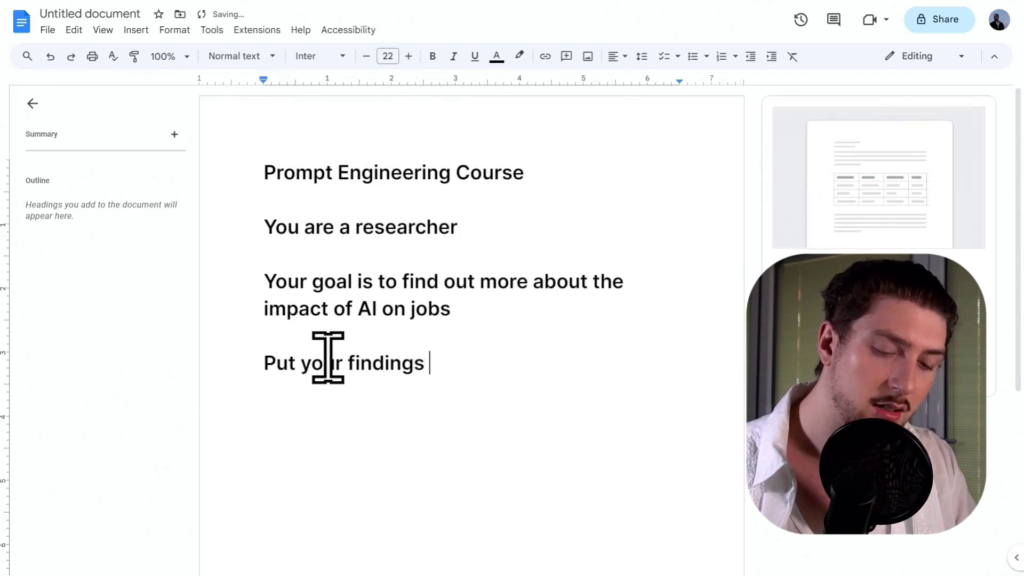
type(" as a list")
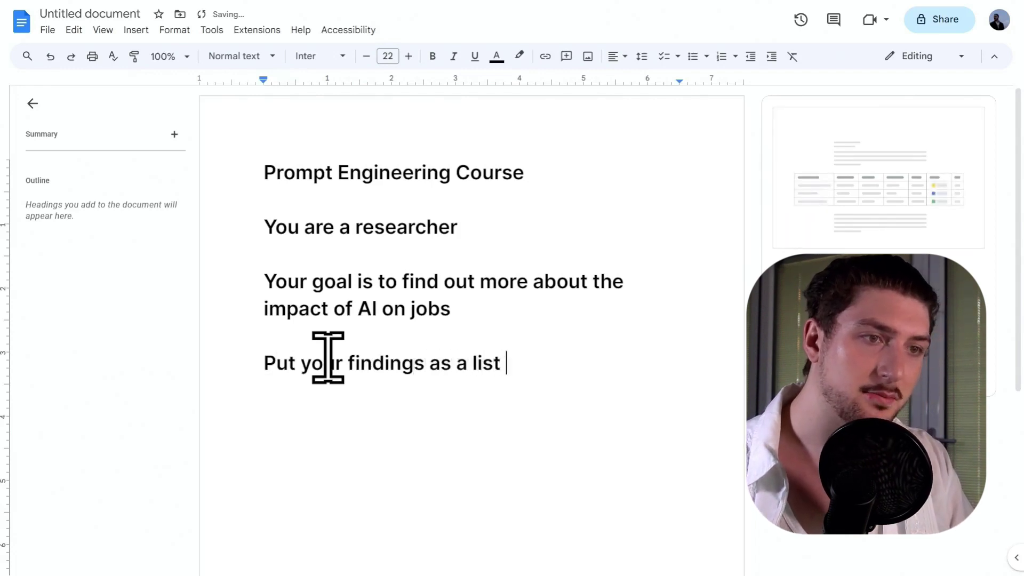
type(" of bu")
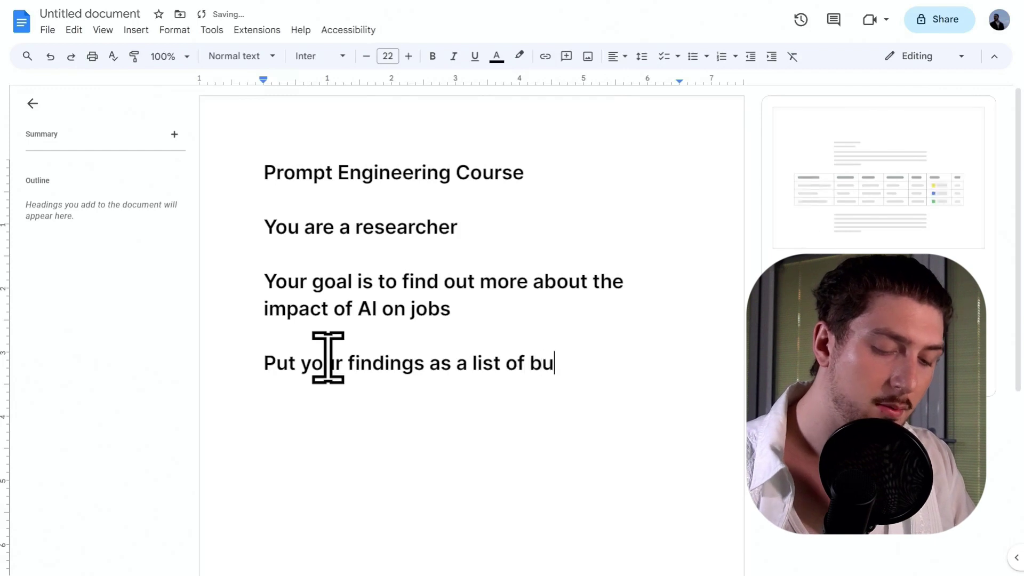
type("llet ponits")
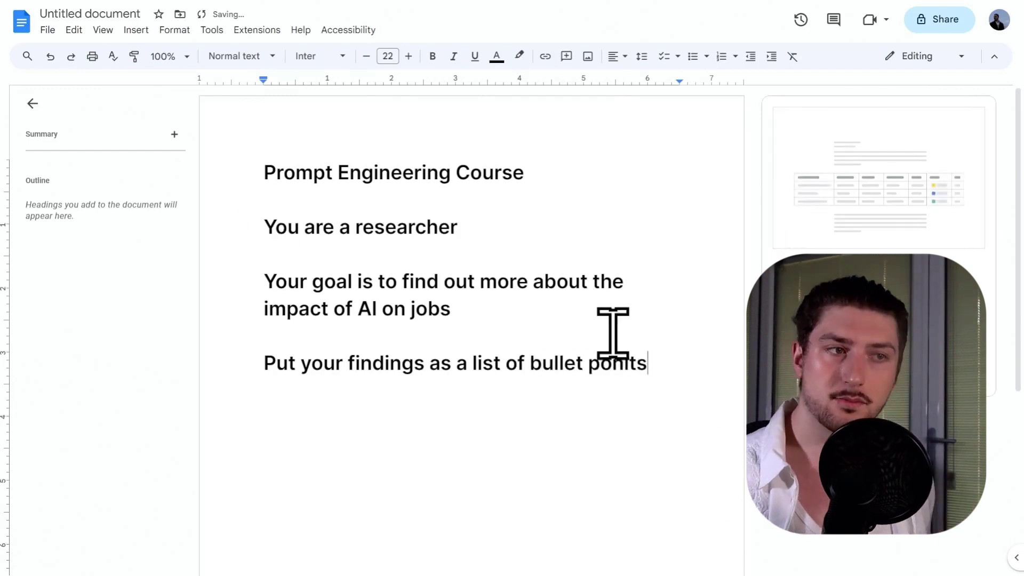
left_click_drag(656, 355, 262, 224)
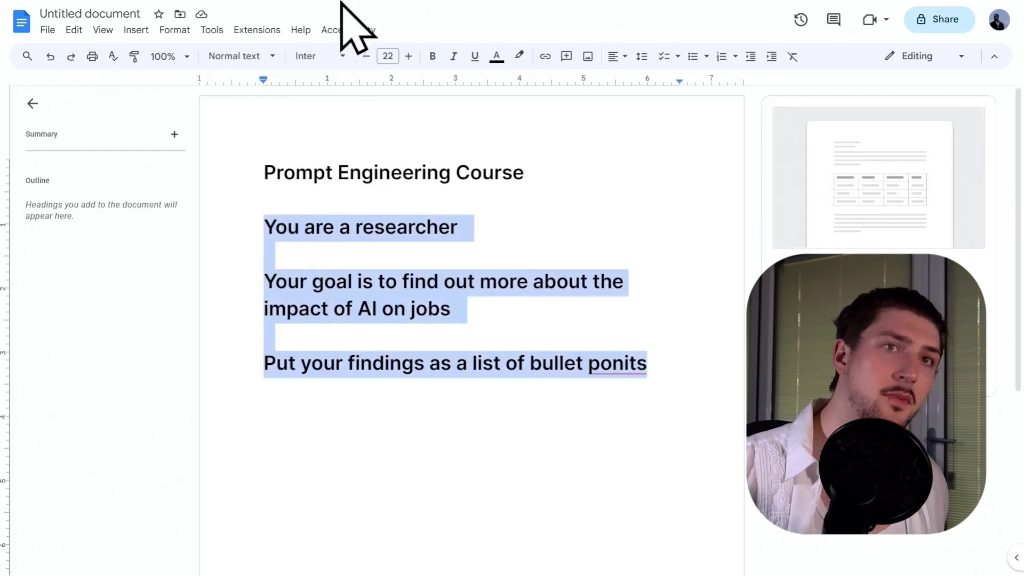
In TextCortex ZenoChat, set the chat persona to 'Zeno, the assistant'.
mouse_move(331, 1)
left_click(128, 7)
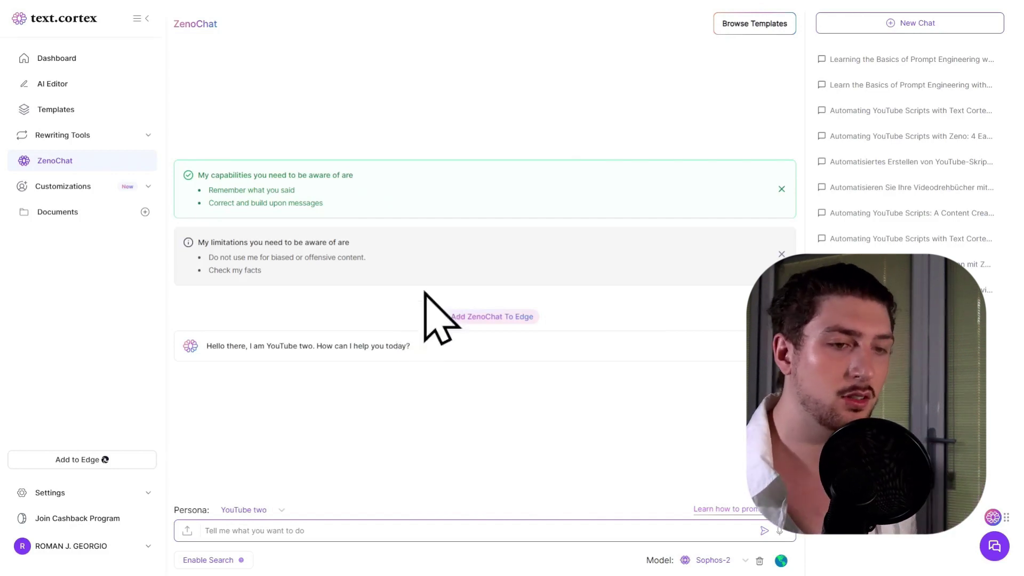
left_click(251, 510)
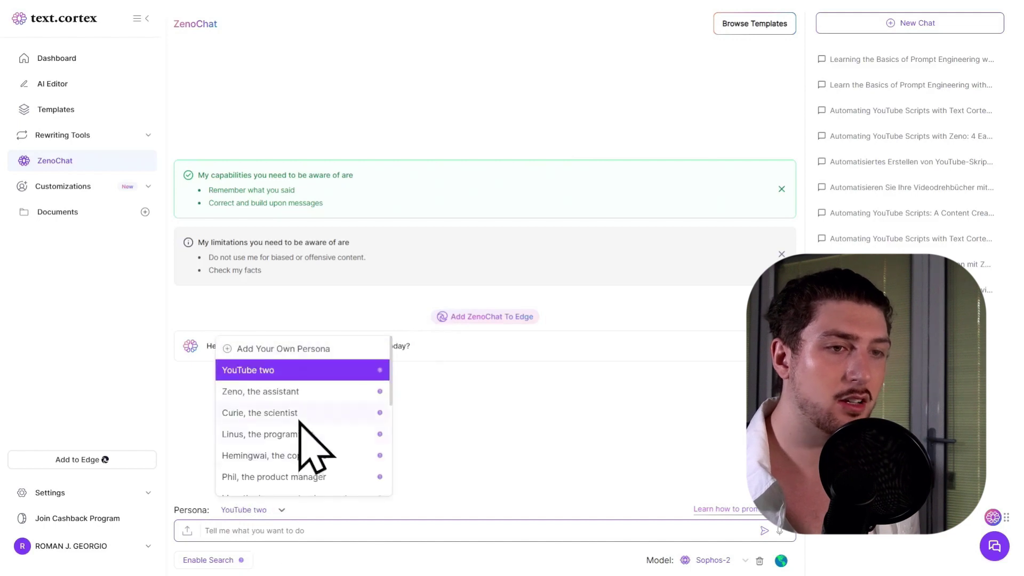
left_click(299, 393)
Enable search with Internet as the online search source.
left_click(233, 561)
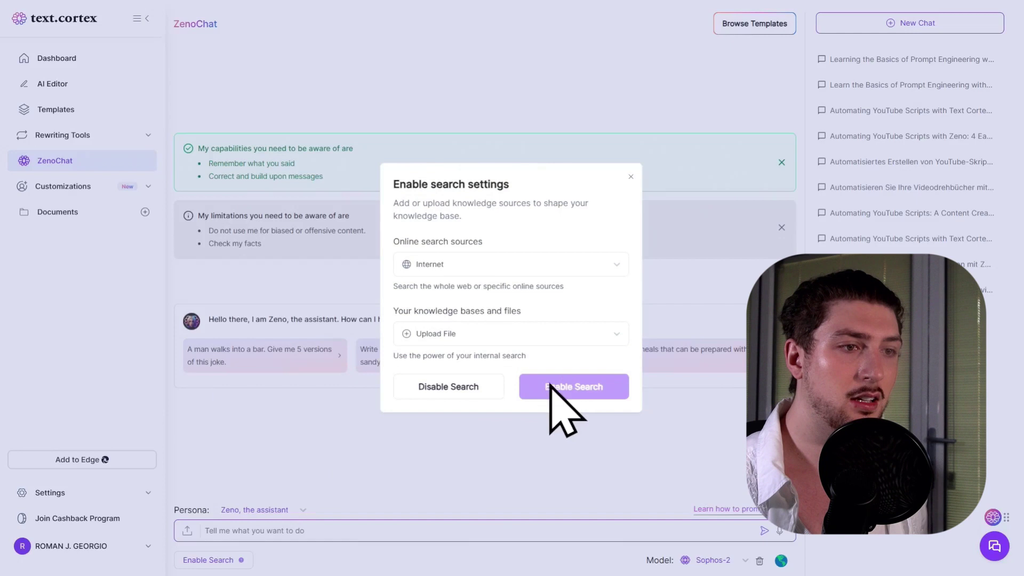
left_click(488, 265)
left_click(491, 295)
left_click(581, 384)
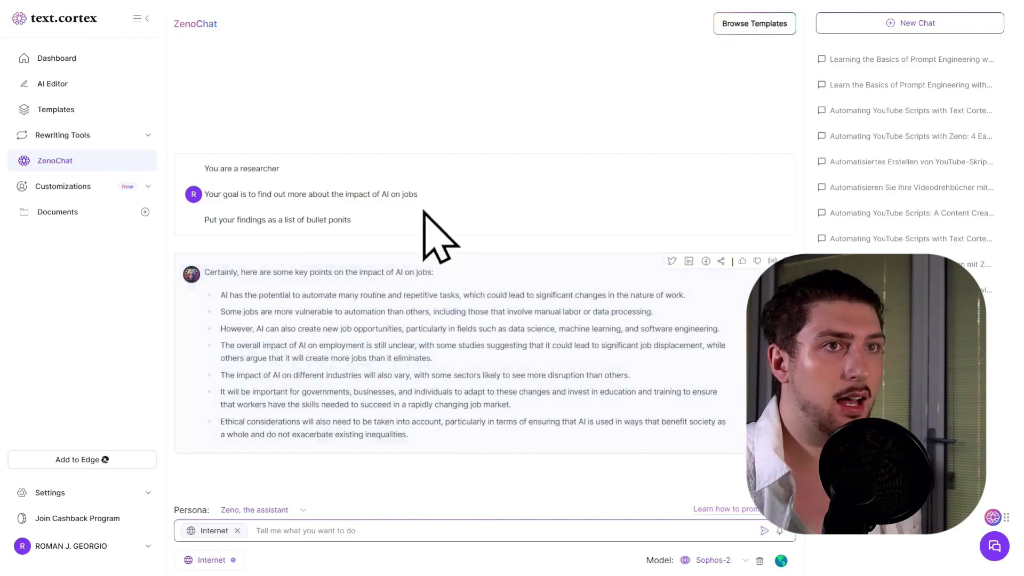
Rewrite the role line as 'You are an expert on tech with the same mindset of steve jobs'.
mouse_move(423, 23)
left_click(229, 7)
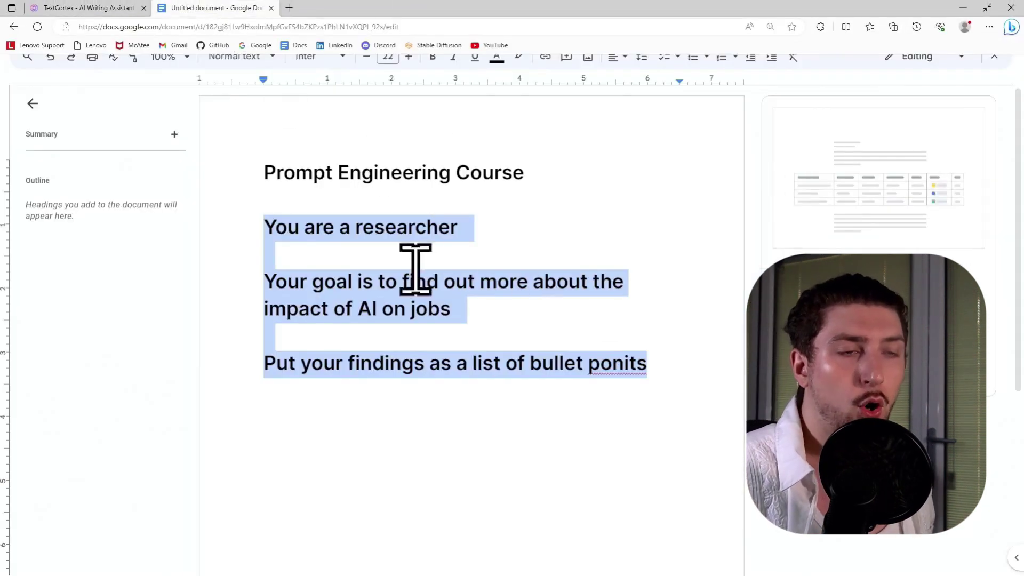
left_click(415, 226)
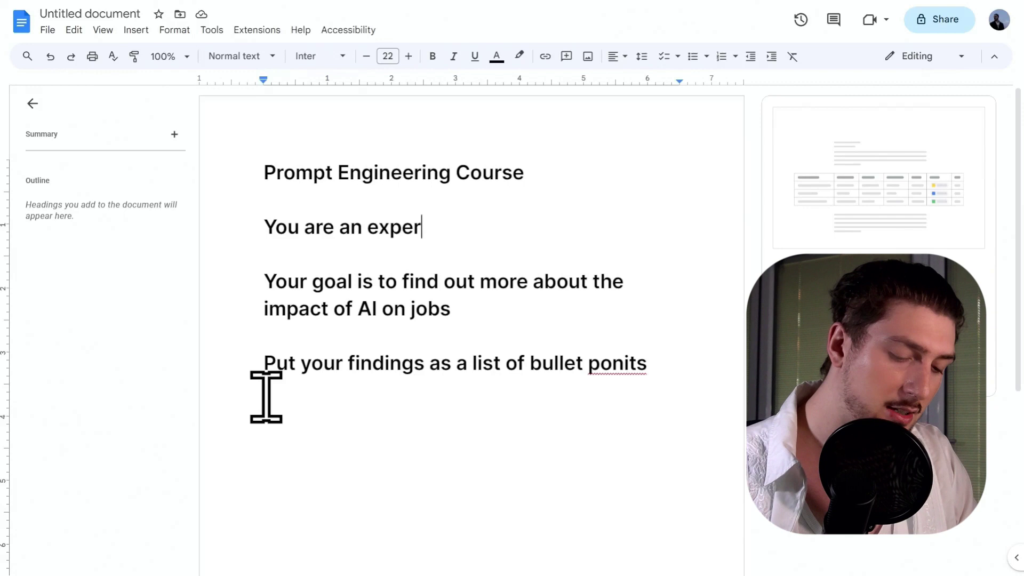
type("t on tech with t")
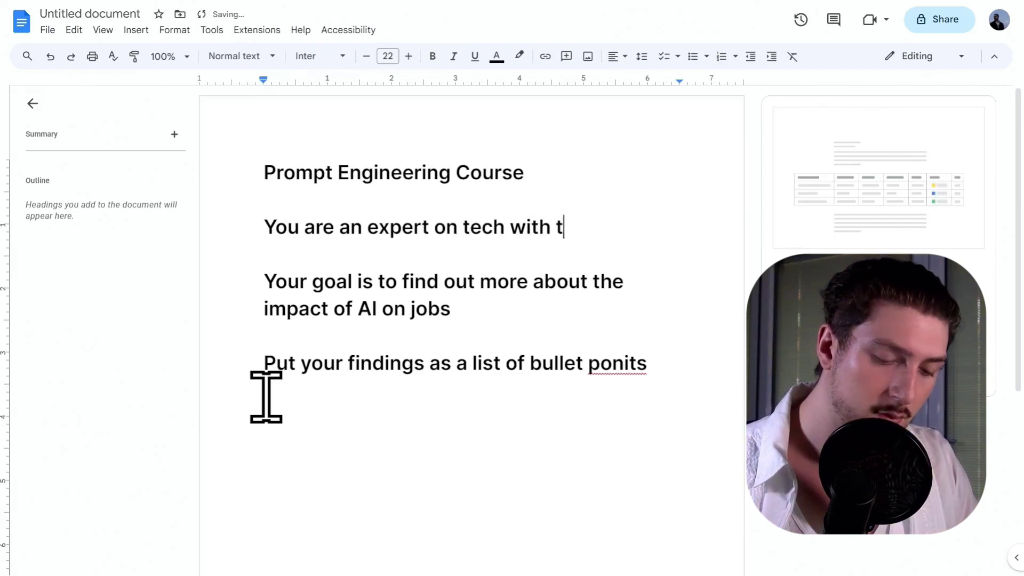
type("he same mind")
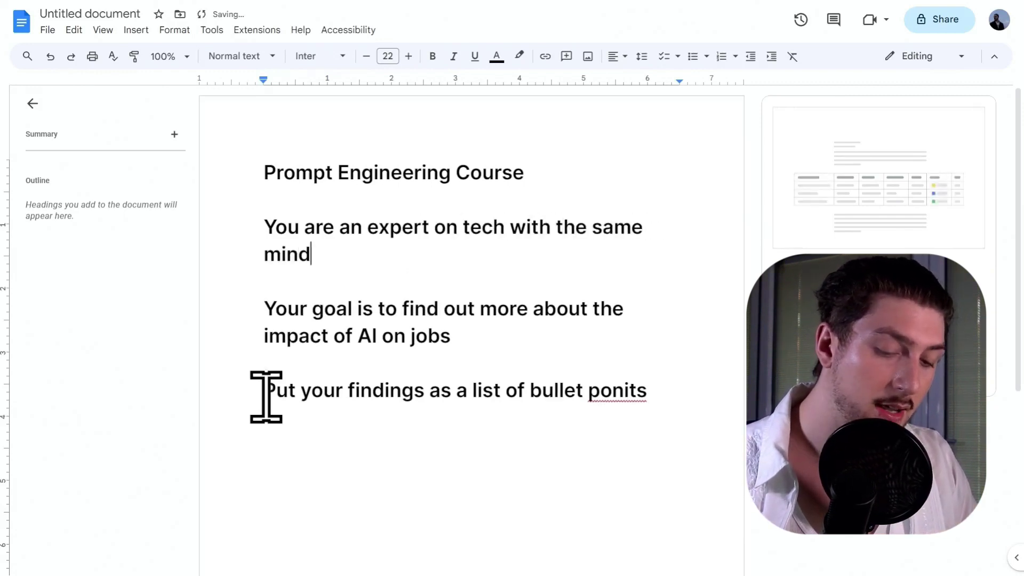
type("set of steve jobs")
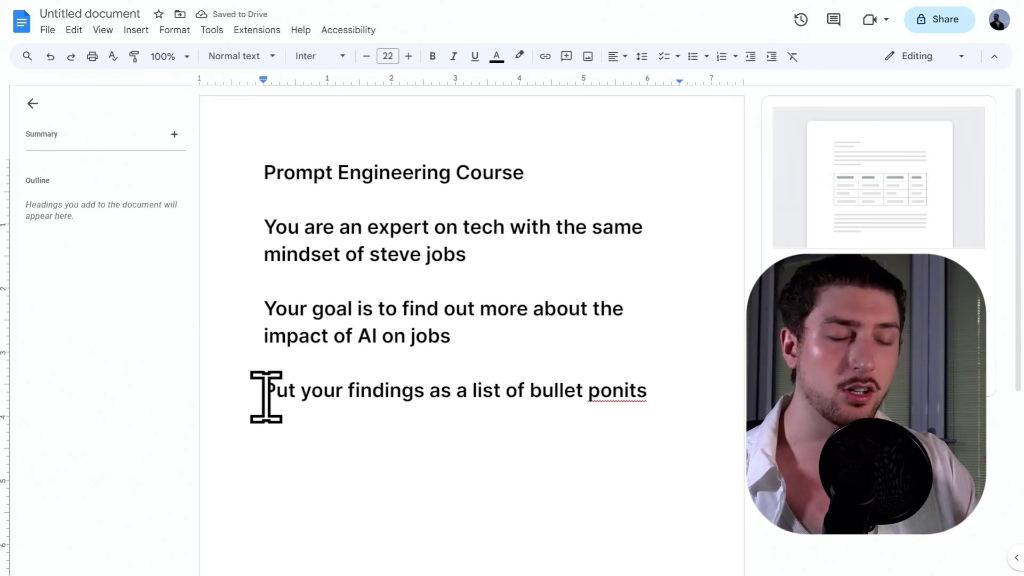
Change the goal line to 'Your goal is to write a blog post about laptops & good design'.
left_click_drag(482, 331, 385, 315)
key("BackSpace")
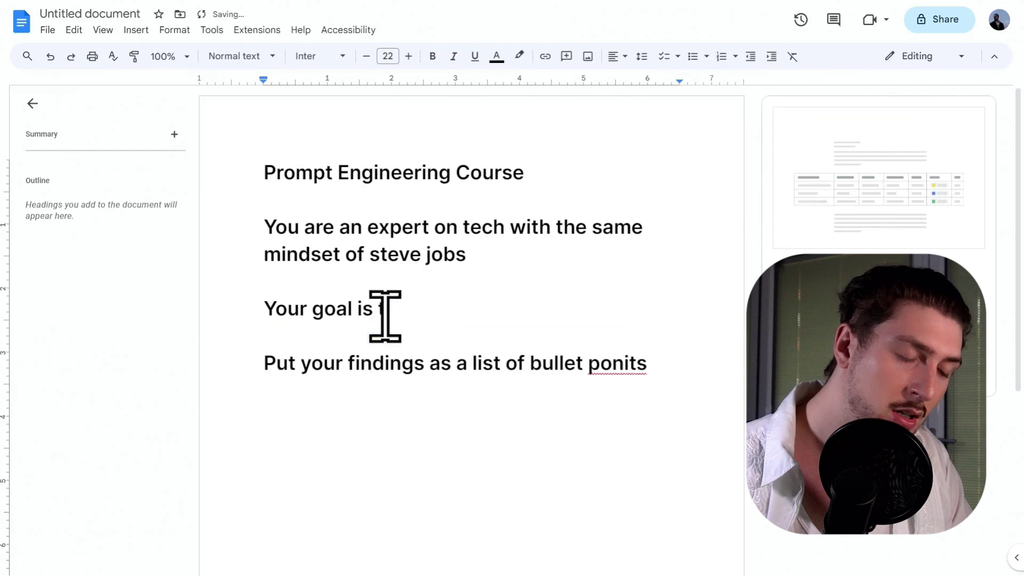
type("to write a blog")
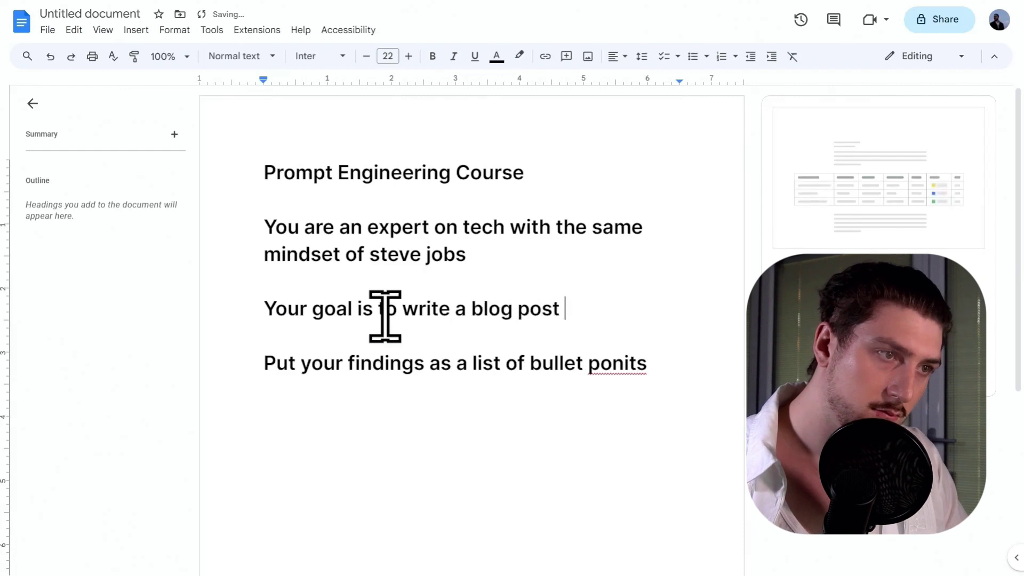
type("post about ")
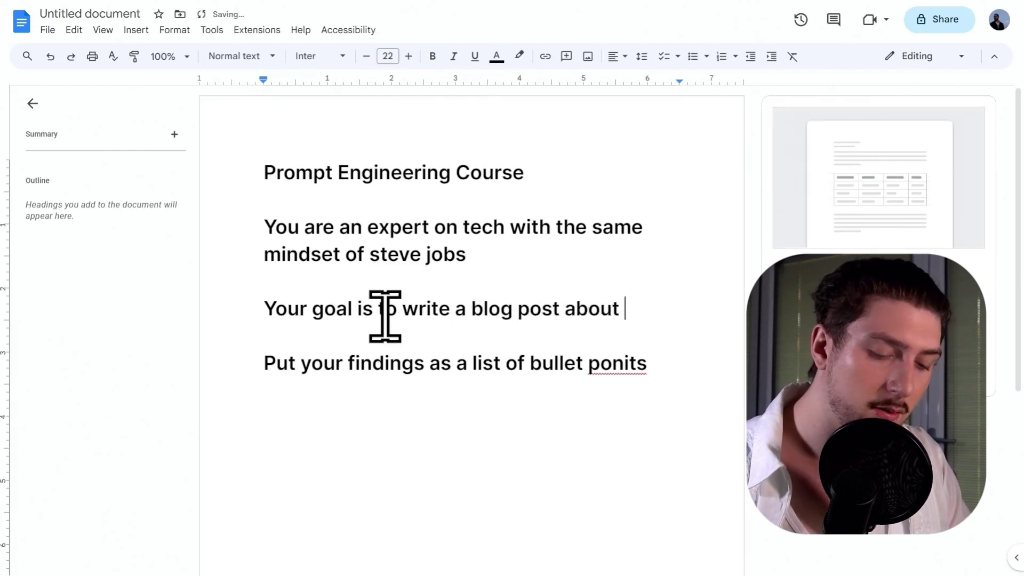
type("lapto")
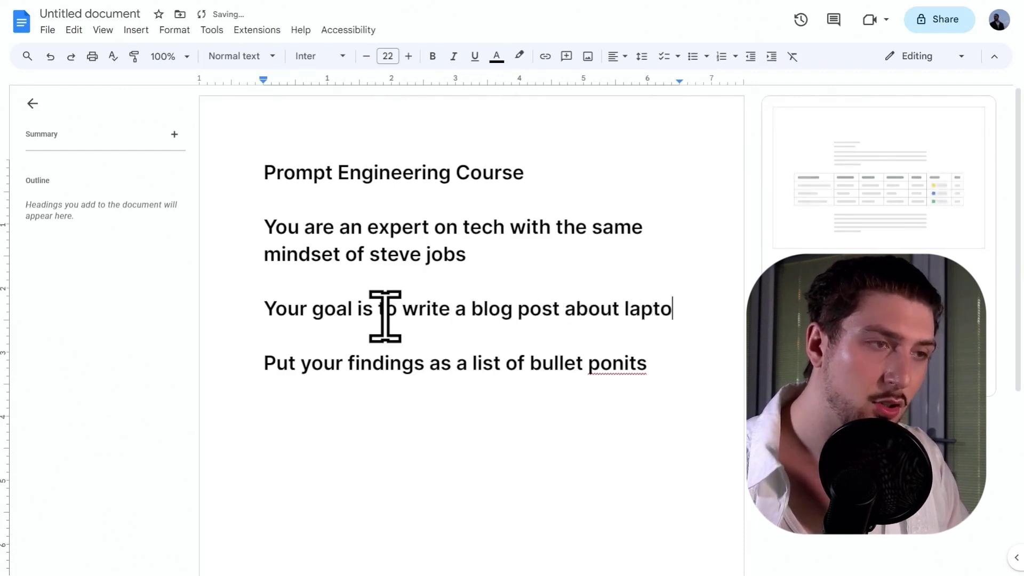
type("ps & ")
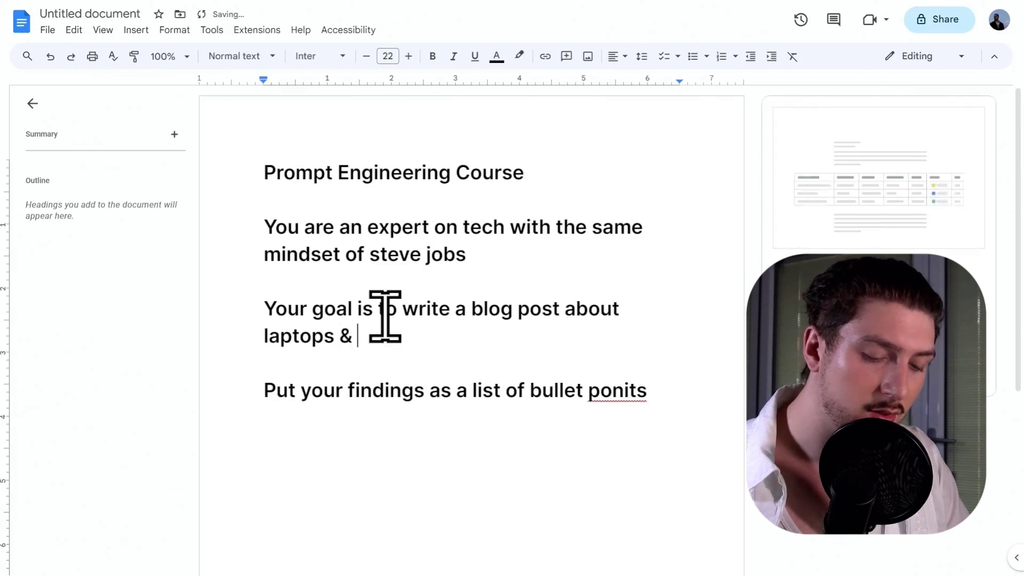
type("good design")
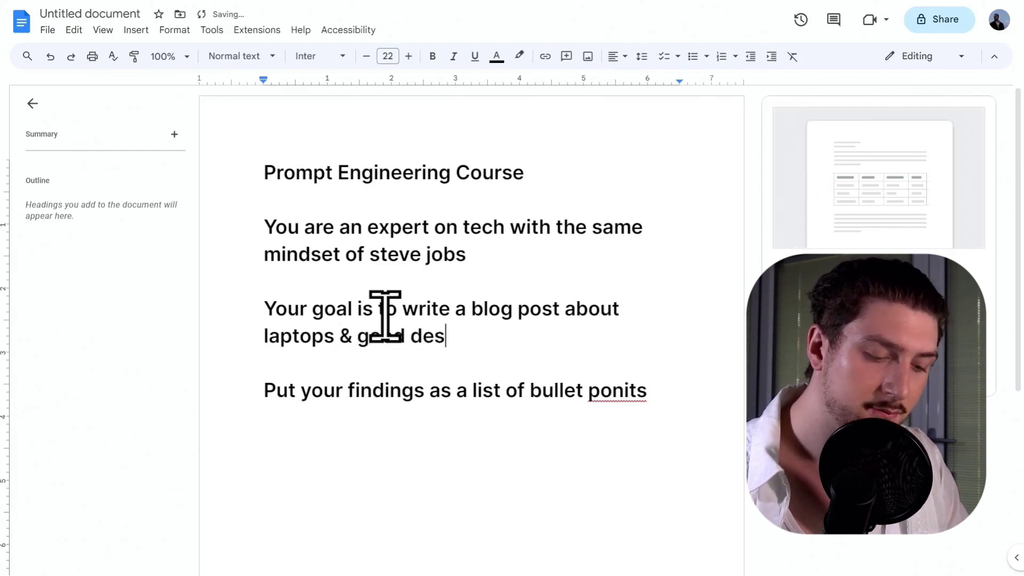
Replace the bullet-points line with 'Write this like you are speaking to 10 year olds… under 200 words'.
triple_click(374, 389)
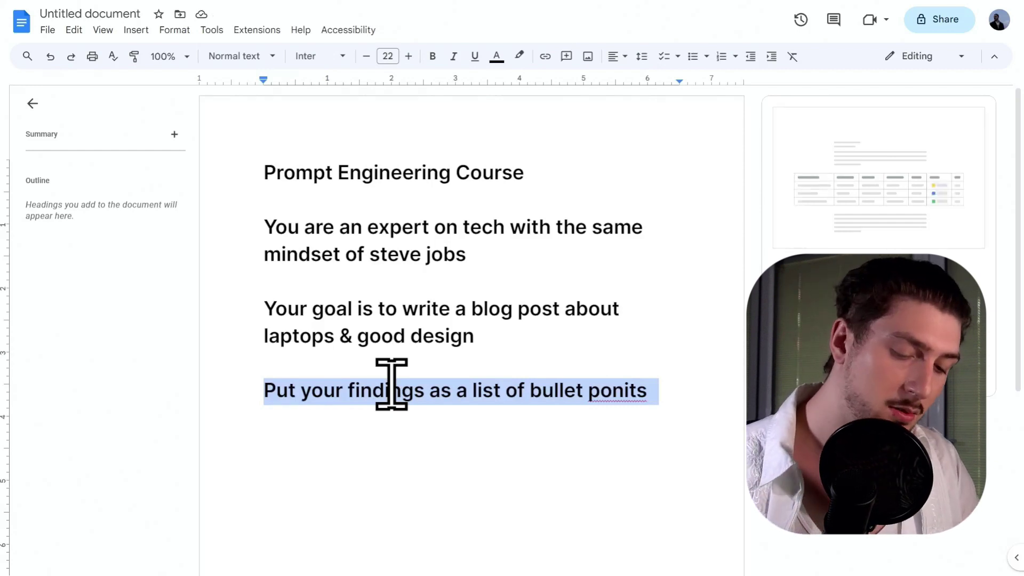
type("Write ")
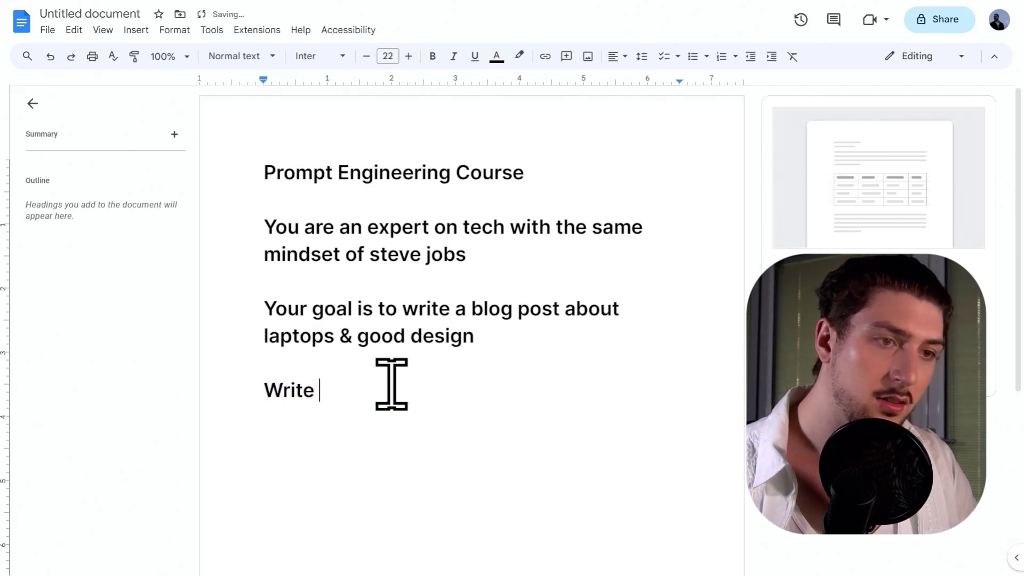
type("this like you ")
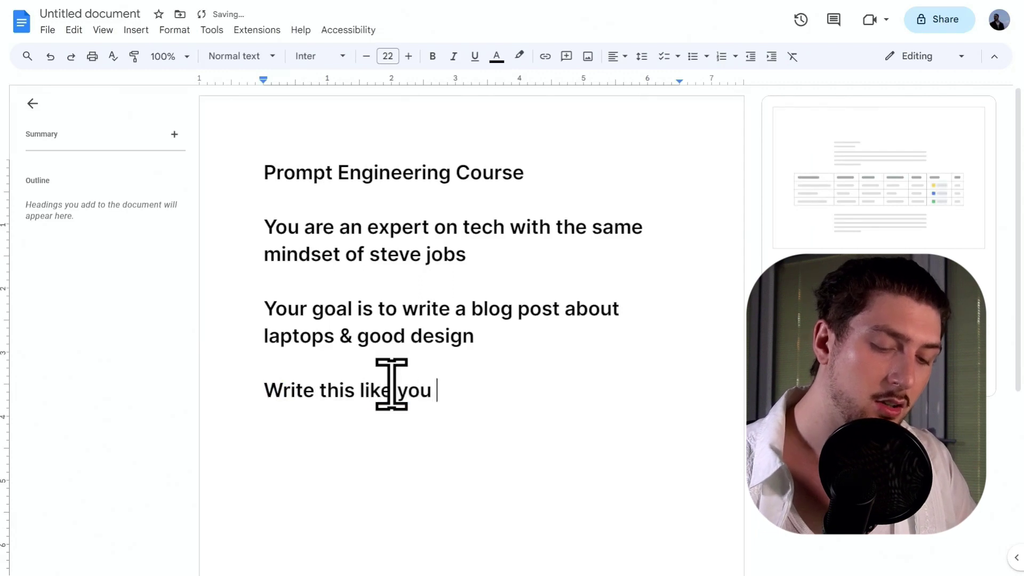
type("a")
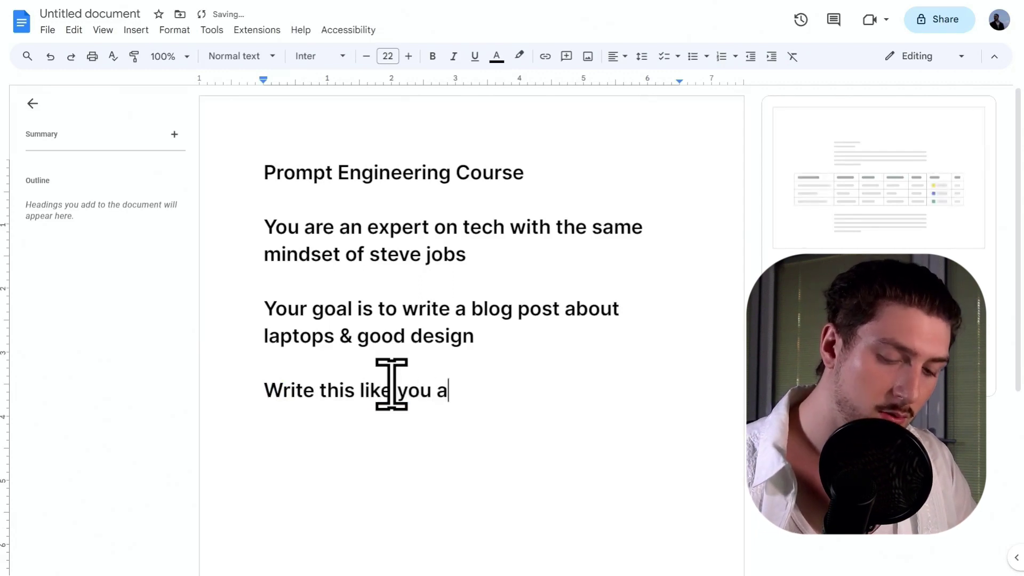
type("re speakin")
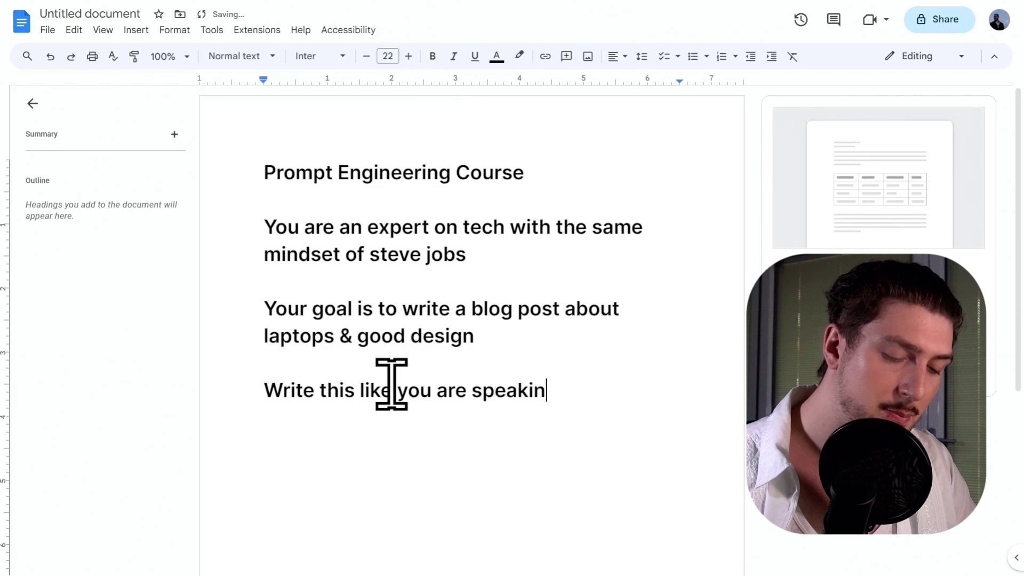
type("g to 10 ")
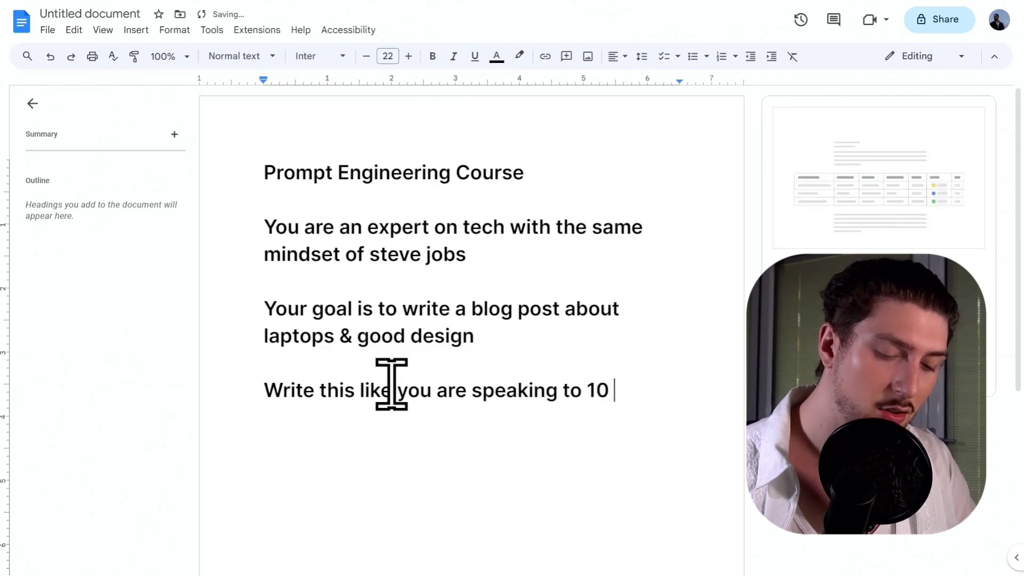
type("year olds ")
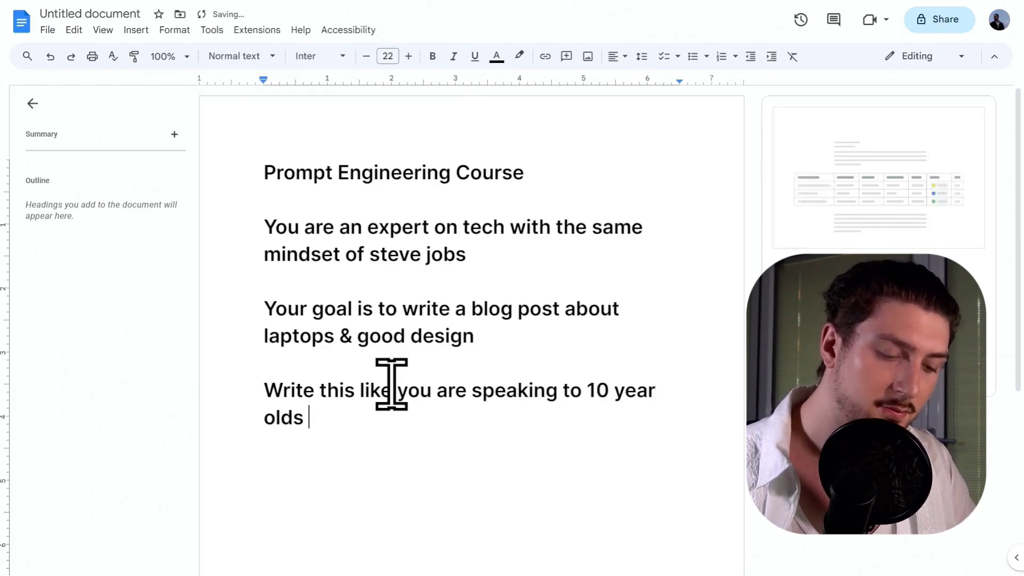
type("and ke")
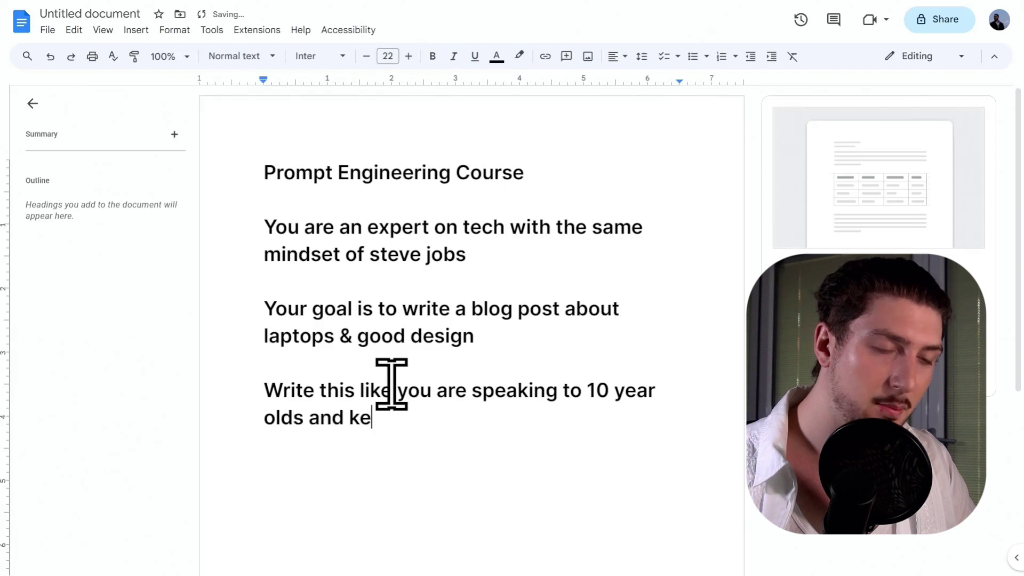
type("ep the wo")
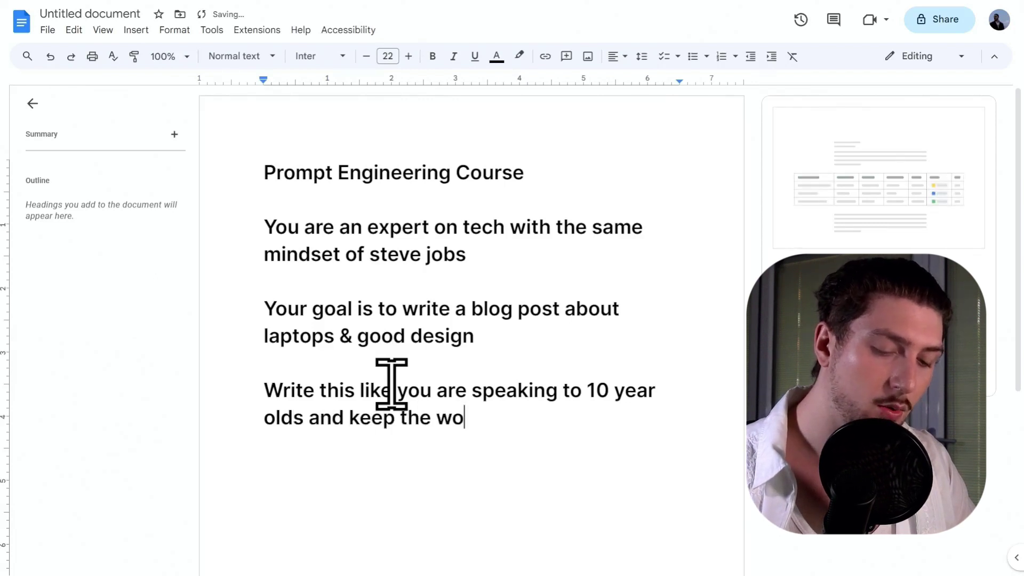
type("rd count ")
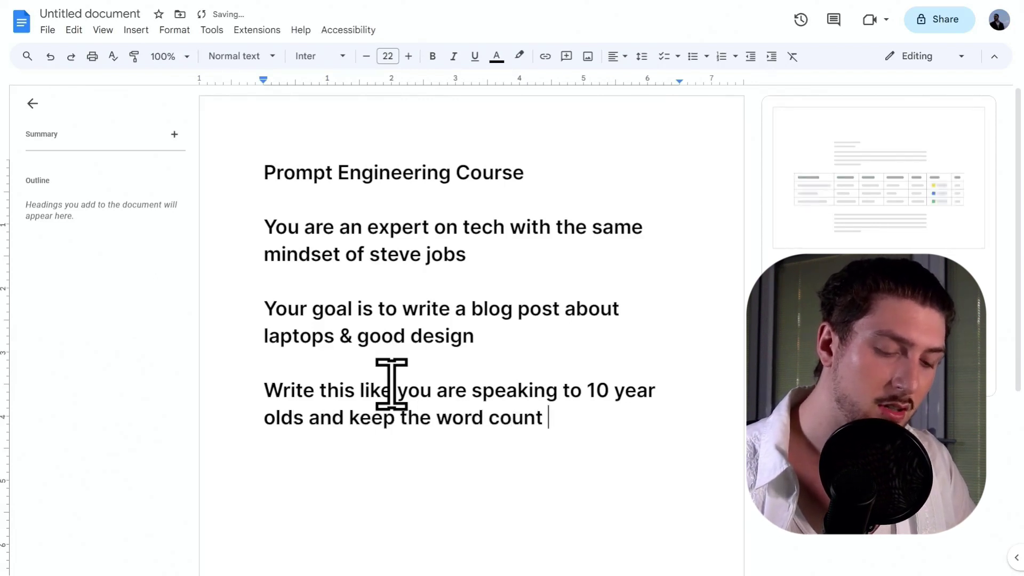
type("under 200 words")
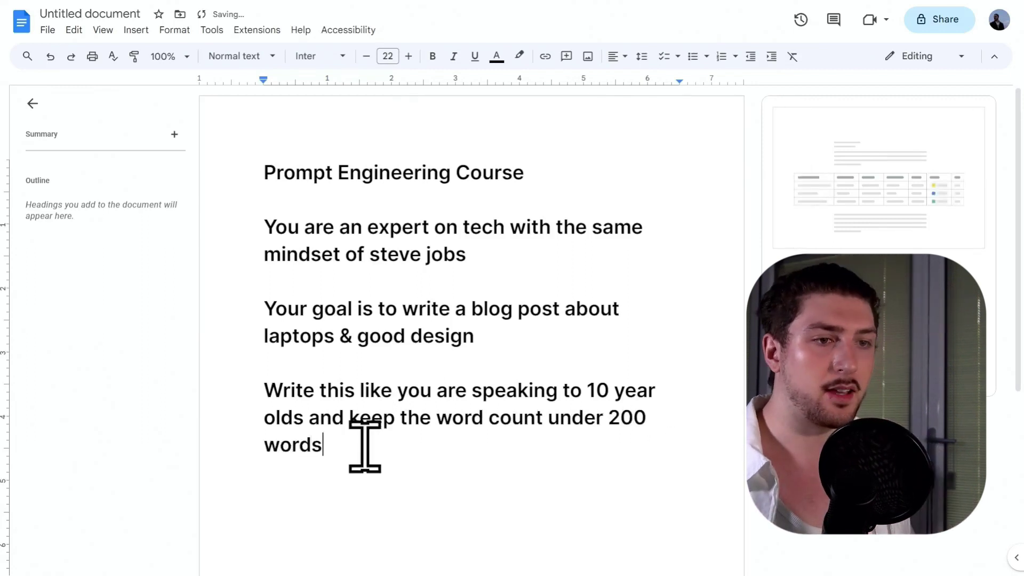
Paste the three-line laptop blog prompt into ZenoChat and send it.
left_click_drag(361, 443, 222, 227)
key("ctrl+c")
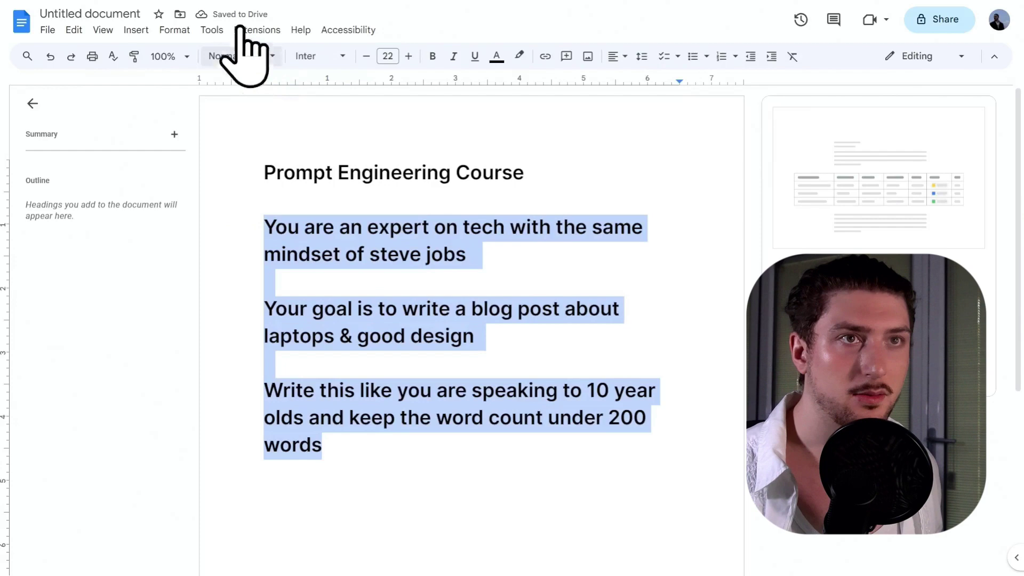
left_click(110, 8)
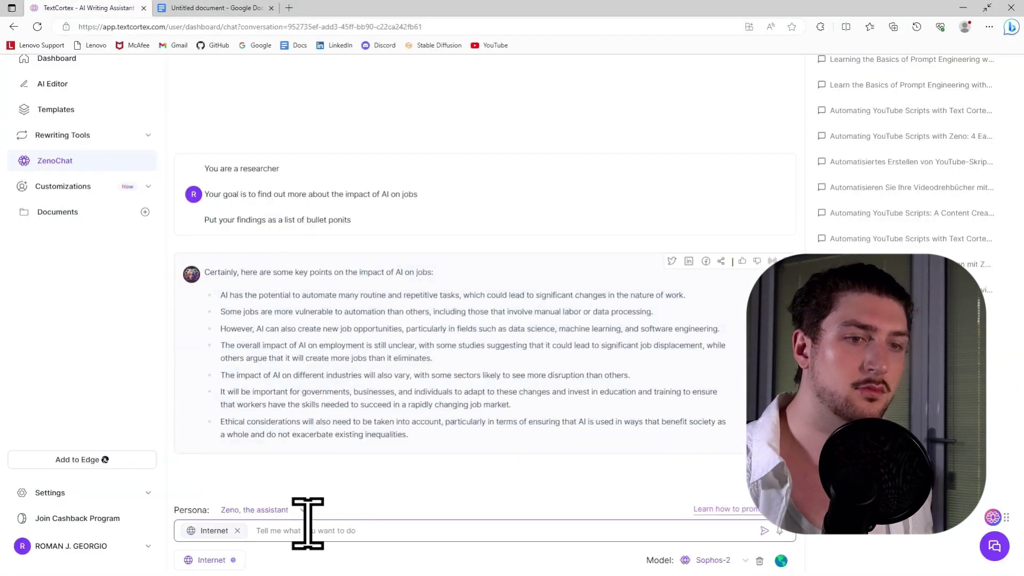
key("ctrl+v")
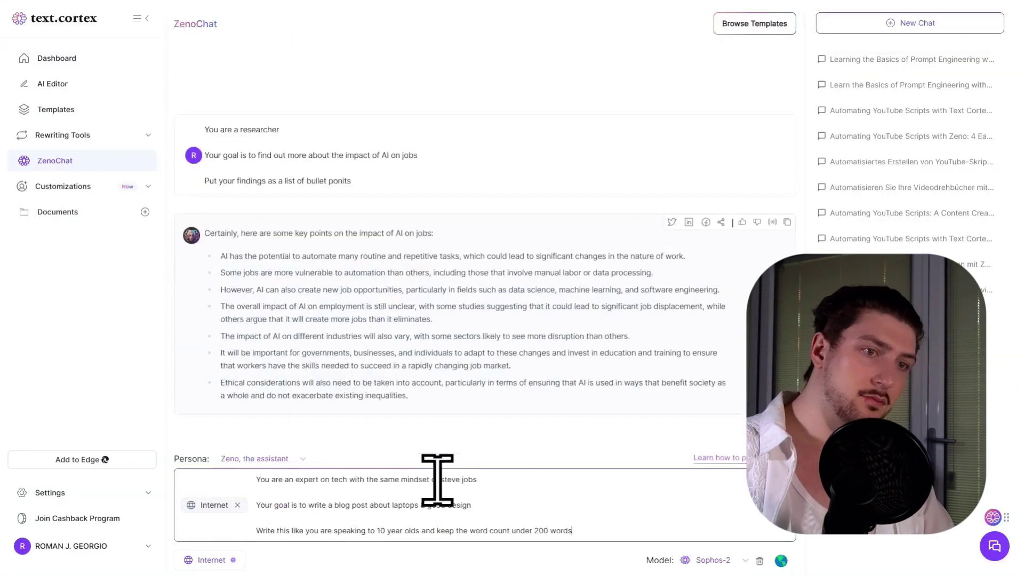
key("Return")
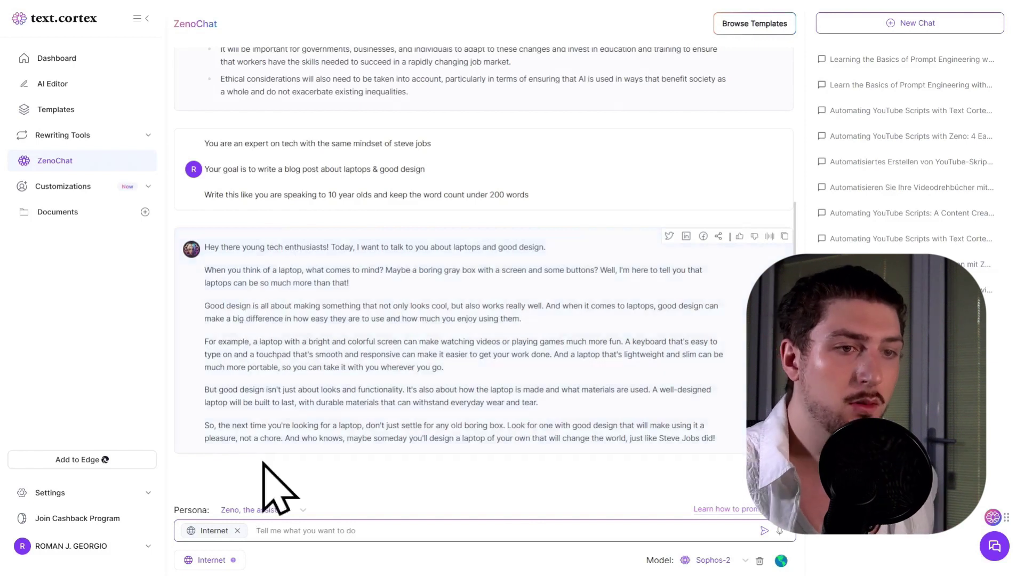
left_click_drag(203, 424, 371, 425)
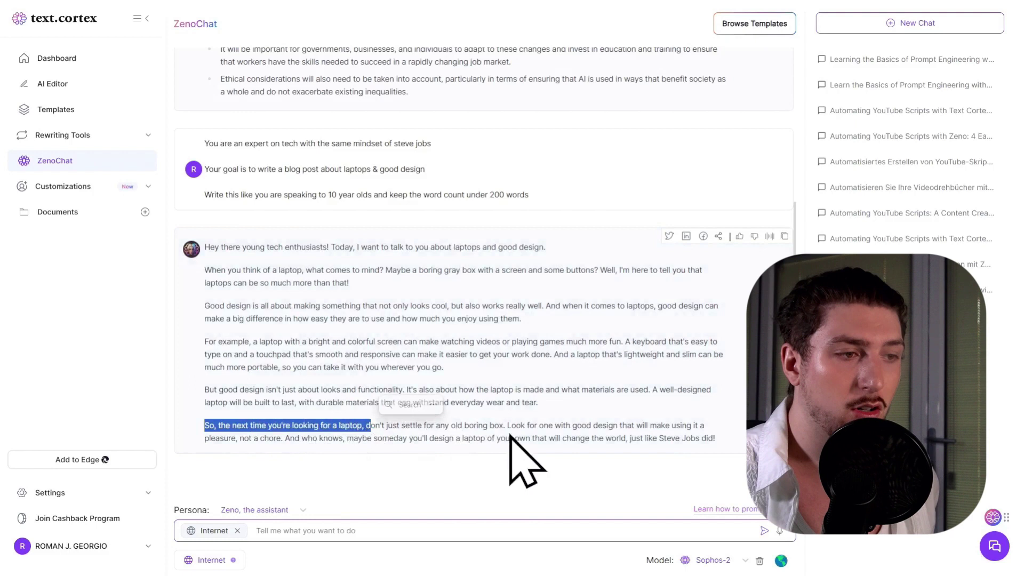